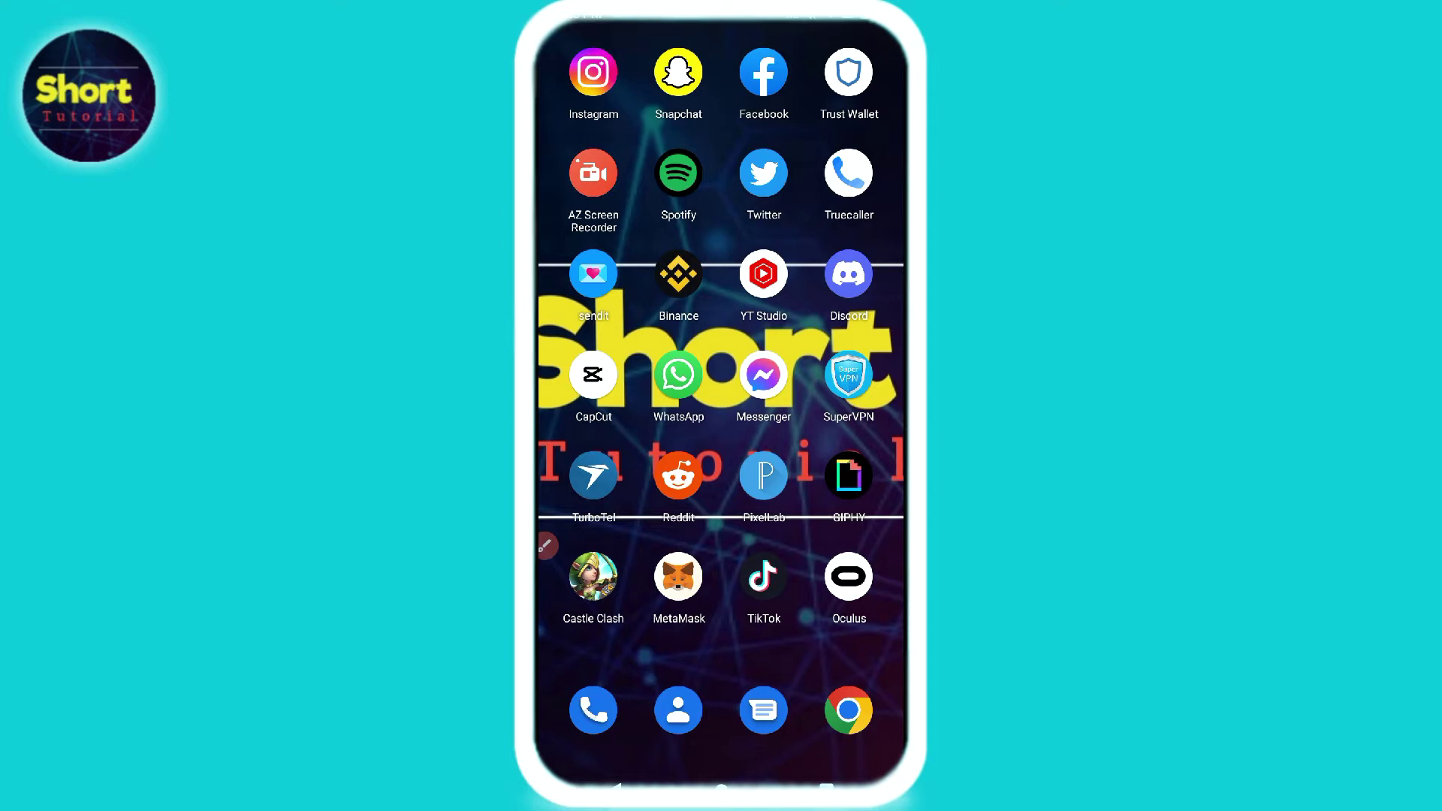
Launch Instagram and go to Settings, then its Privacy page
left_click(594, 73)
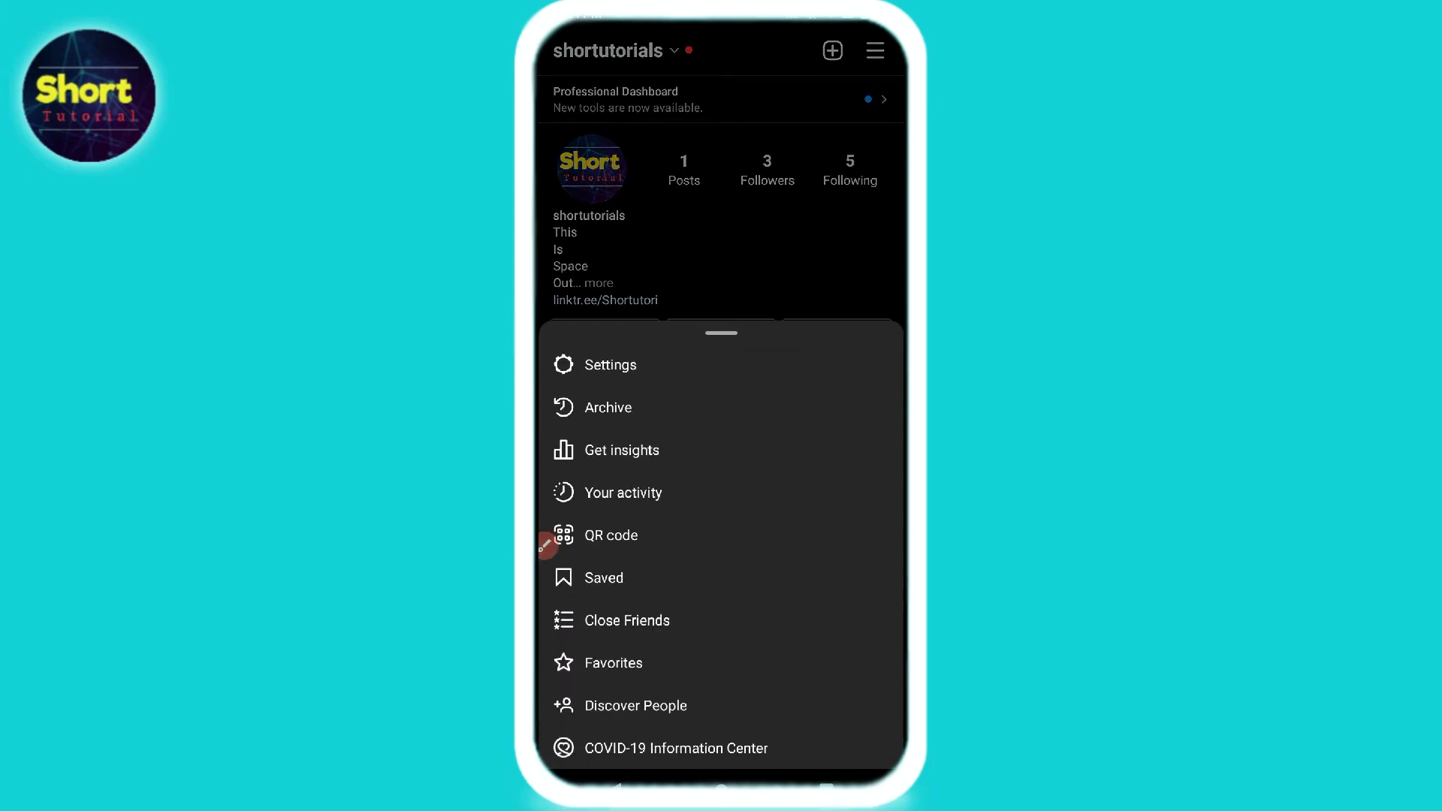
left_click(610, 365)
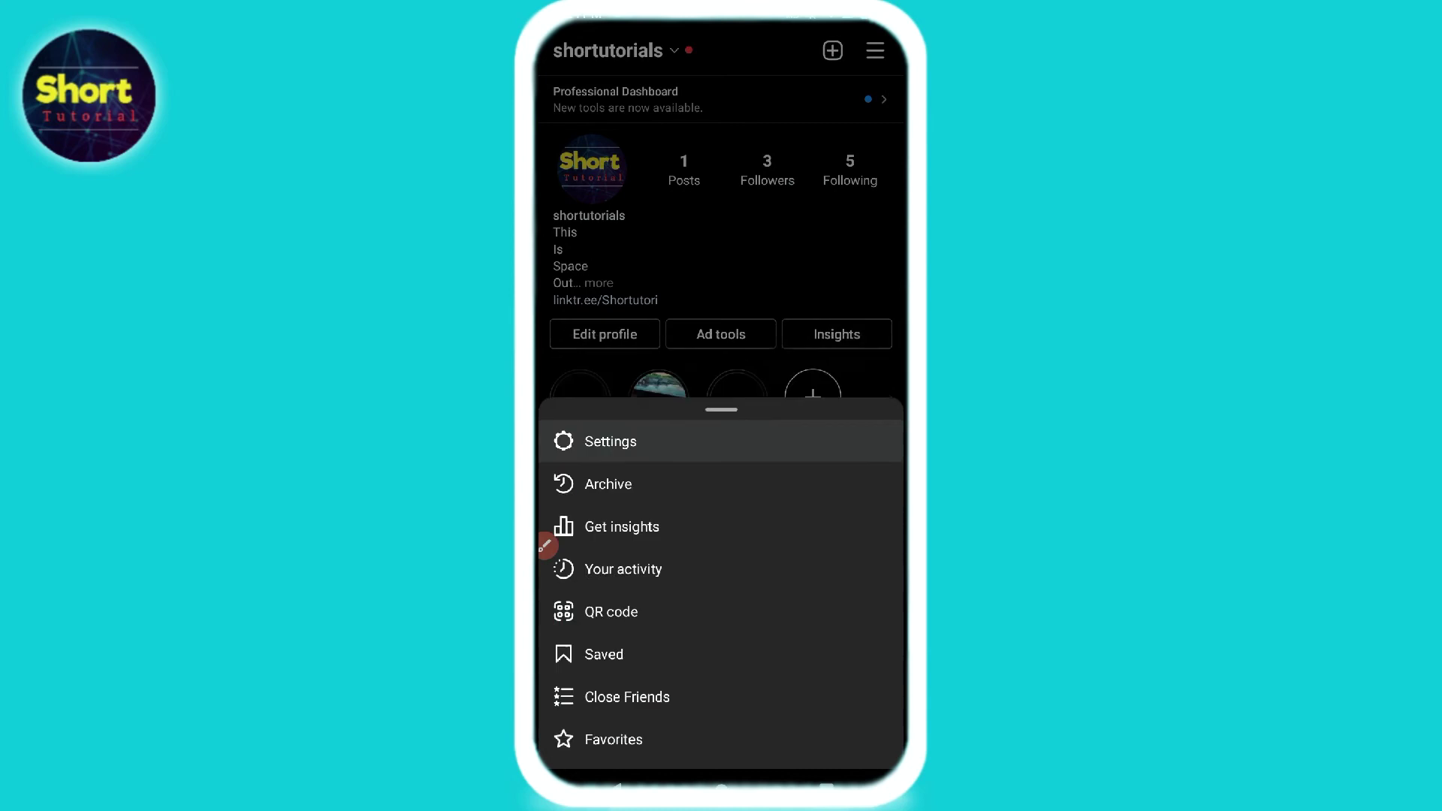
left_click(604, 286)
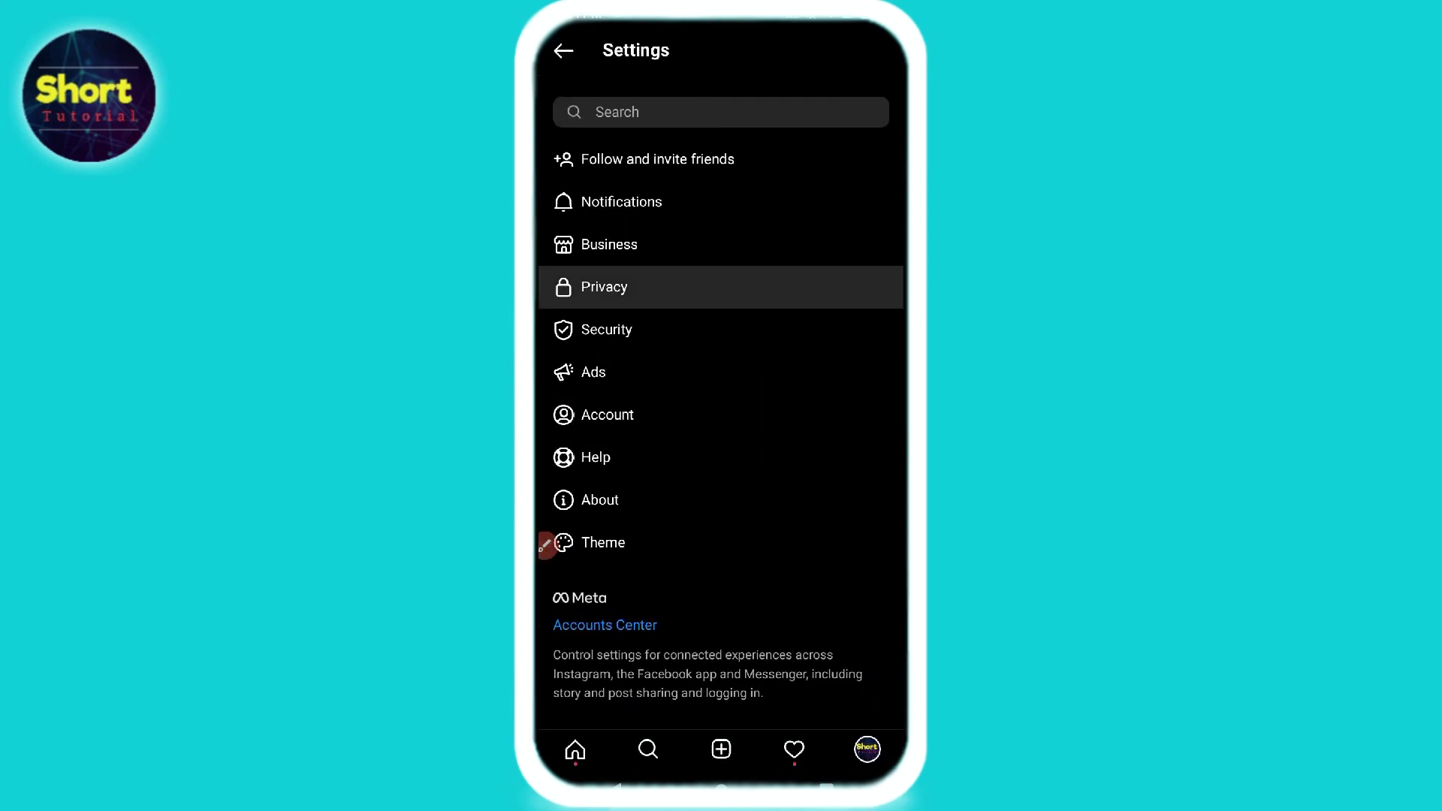
scroll(545, 547, "down", 3)
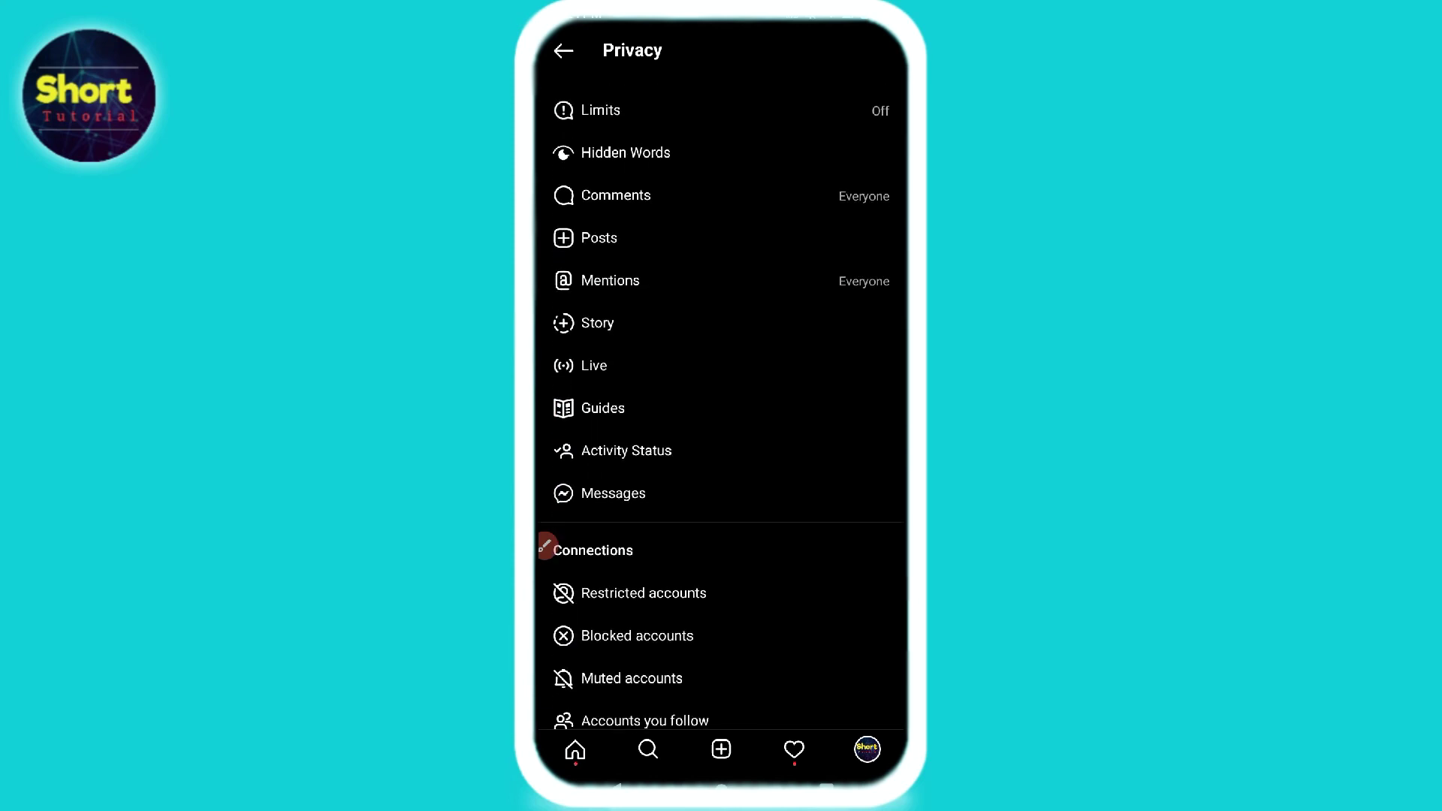
On the Activity Status page, toggle Show Activity Status on, then back off
left_click(626, 451)
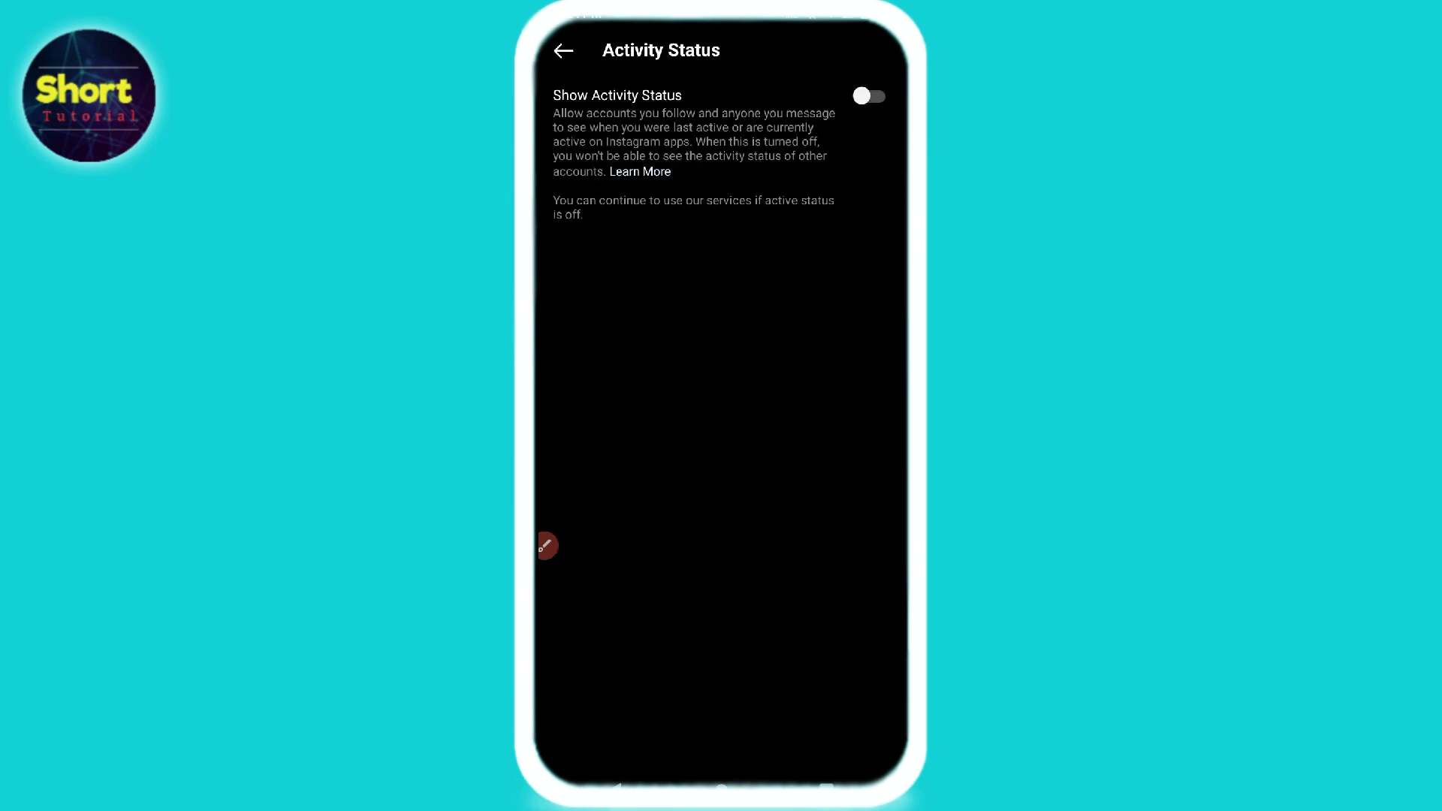
left_click(869, 96)
left_click(870, 95)
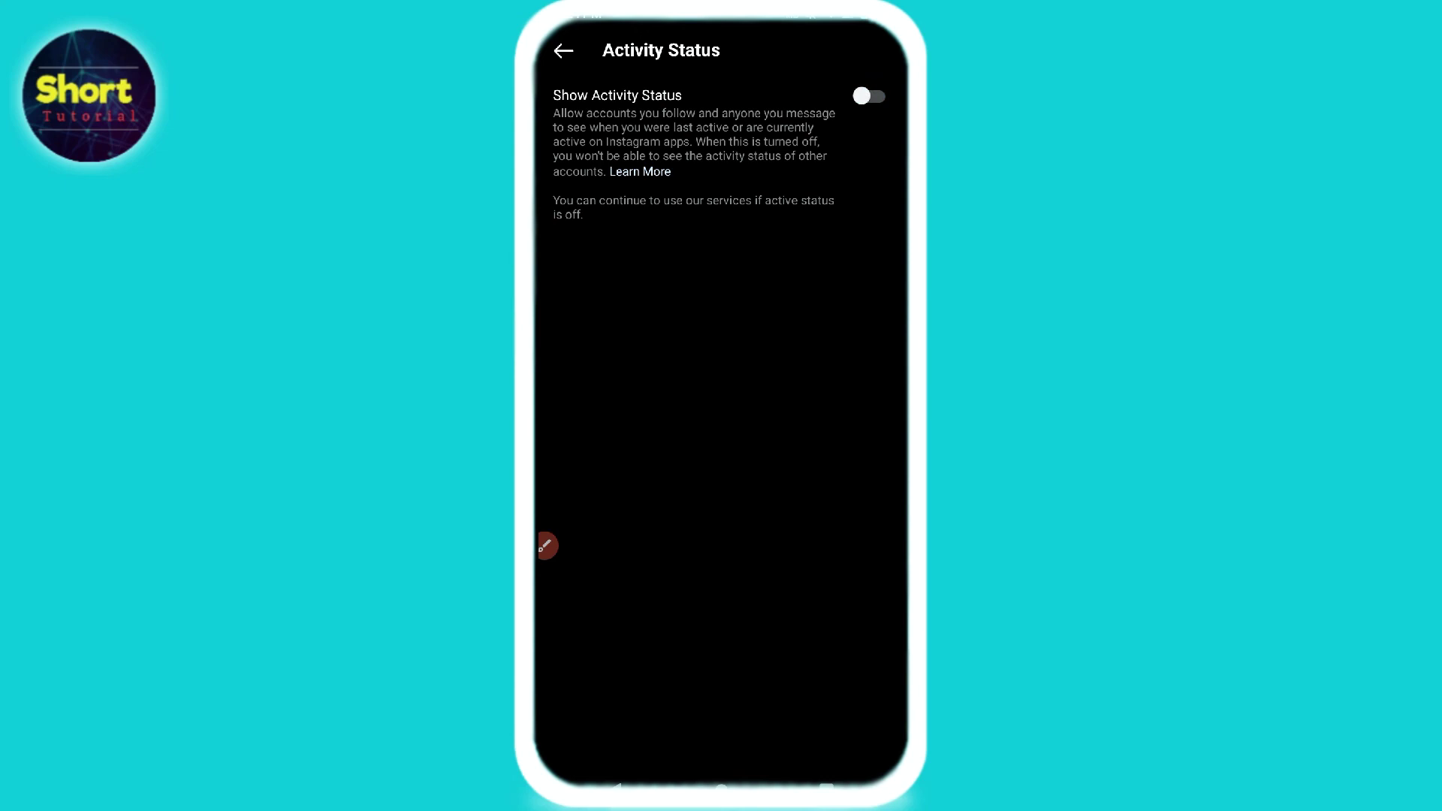